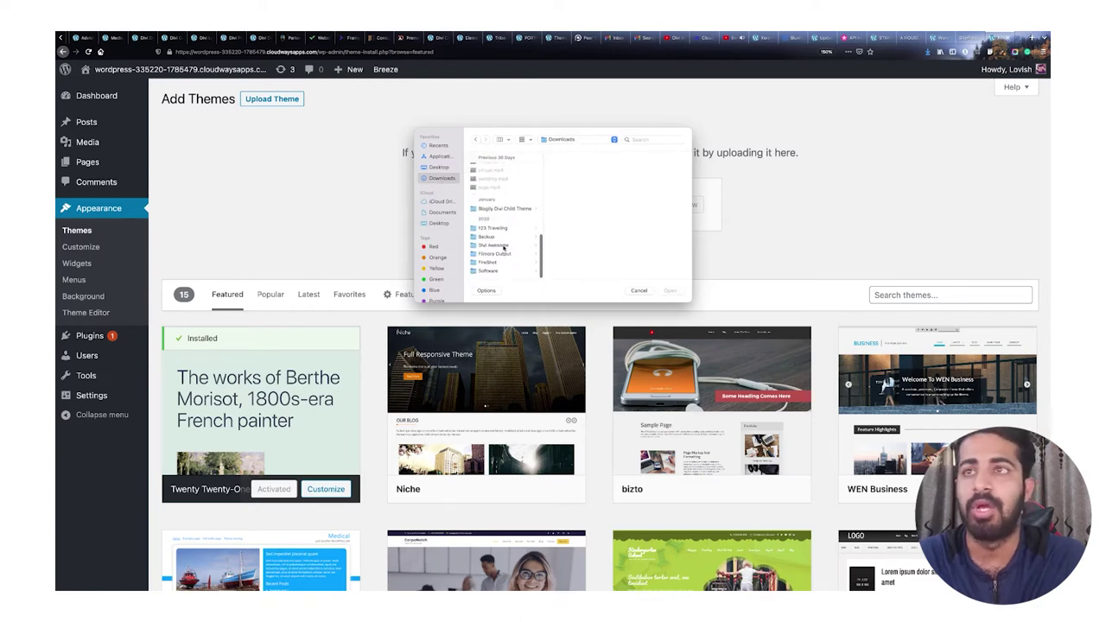
Install and activate the theme from Divi.zip in the Divi Theme & Plugins folder under Divi Awesome.
left_click(503, 247)
left_click(581, 188)
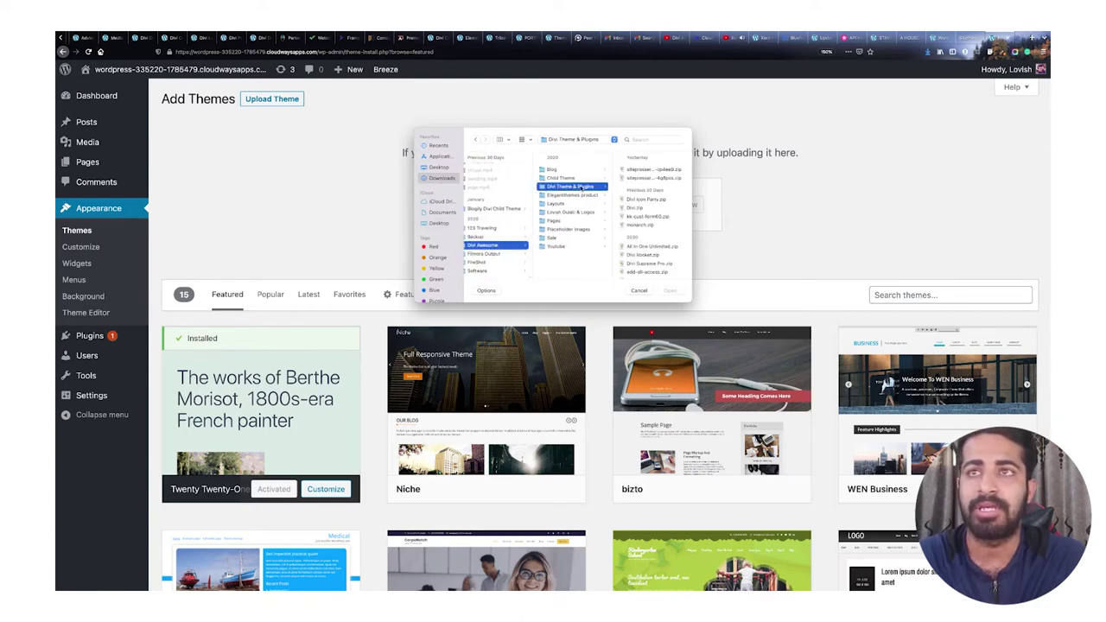
left_click(626, 208)
left_click(671, 291)
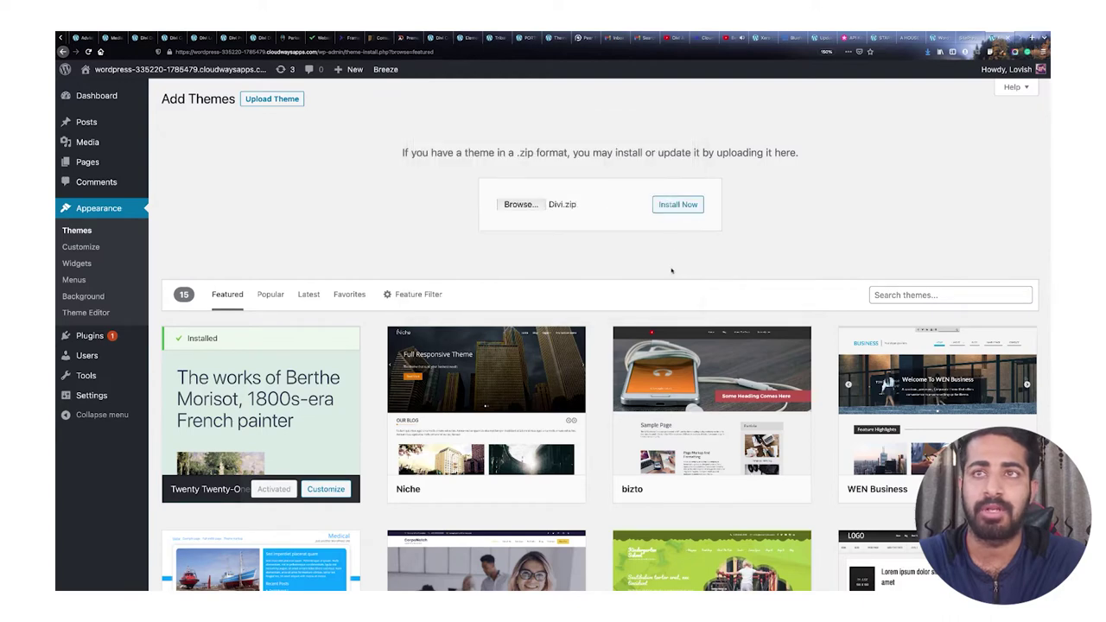
left_click(677, 205)
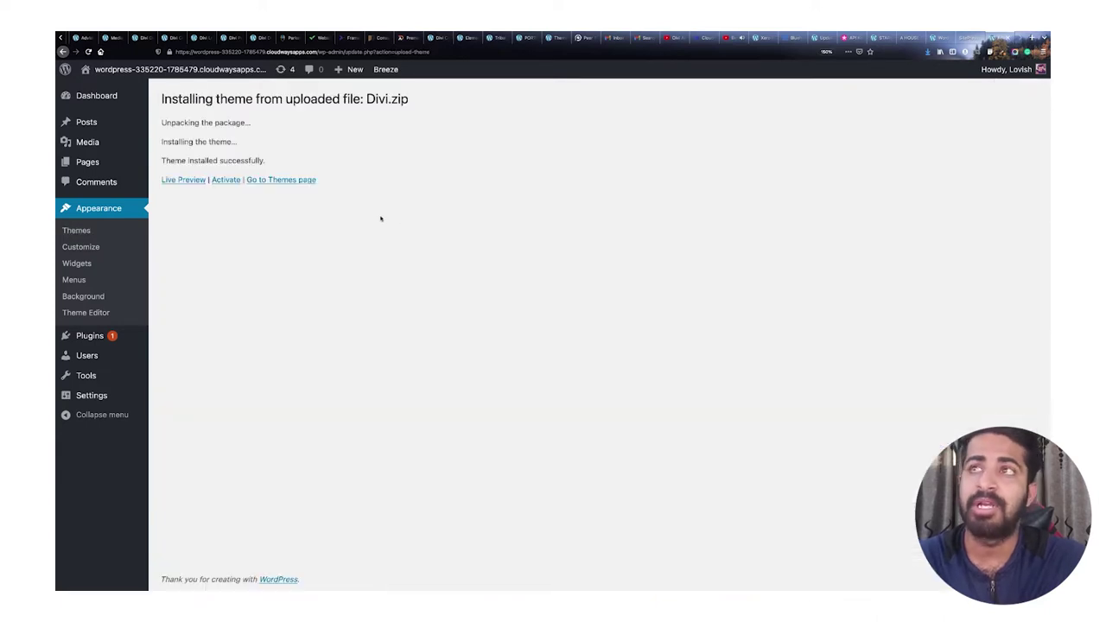
left_click(227, 180)
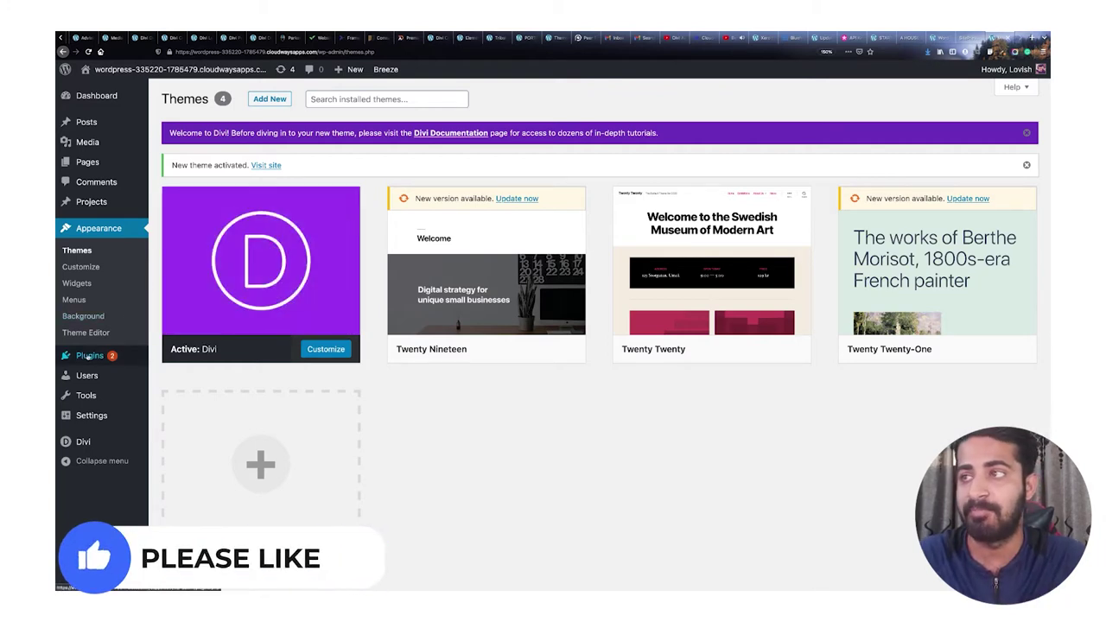
Open the plugin upload form and start browsing for a plugin zip file.
mouse_move(88, 357)
left_click(172, 371)
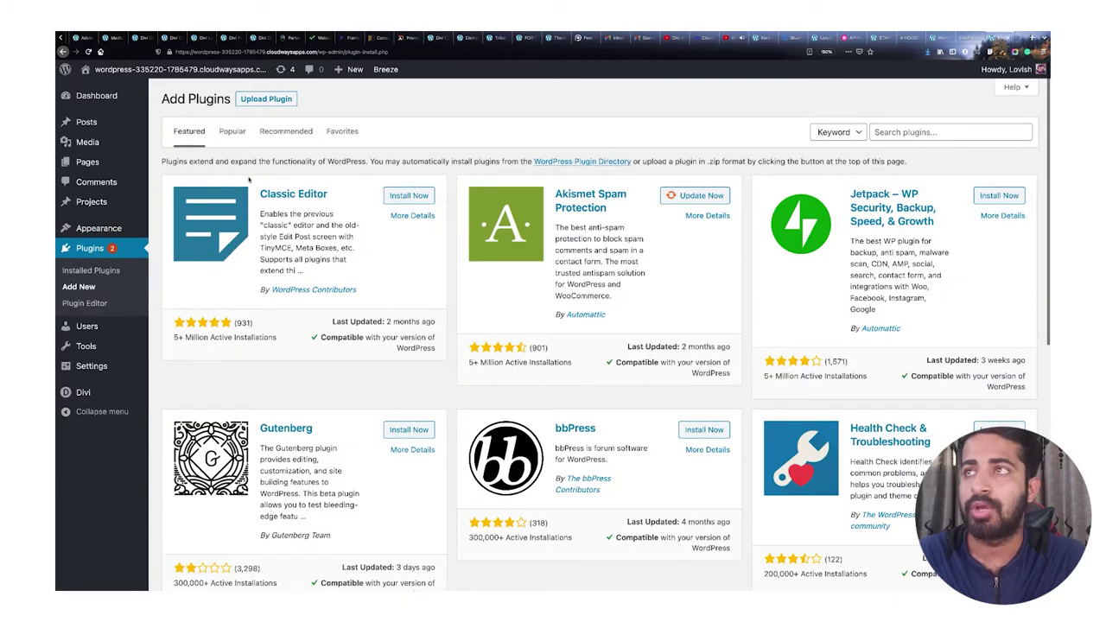
left_click(263, 101)
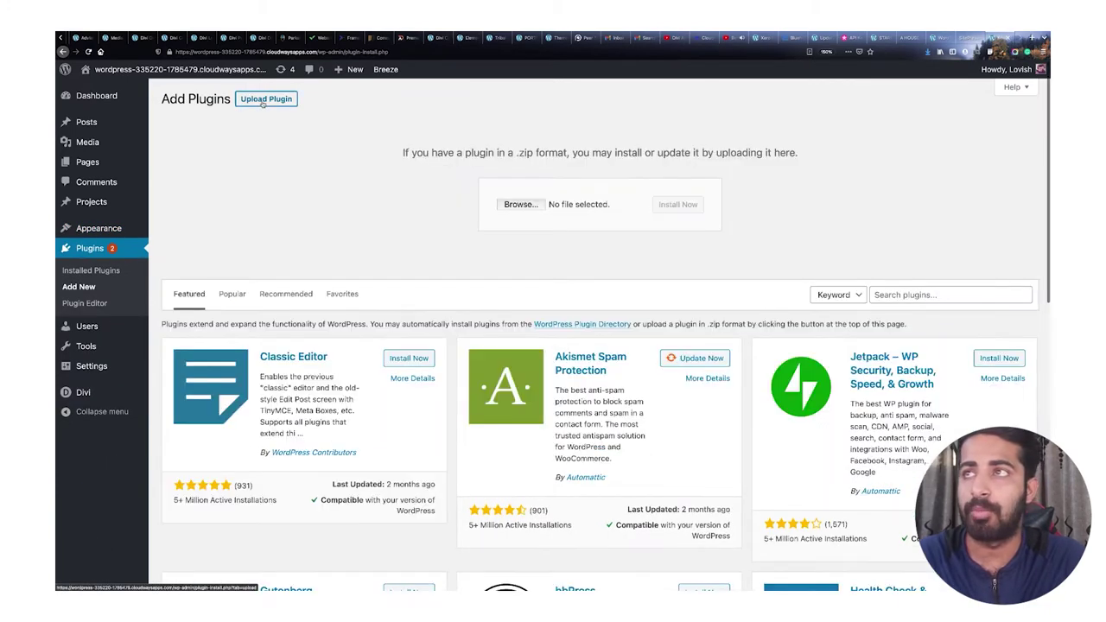
left_click(522, 205)
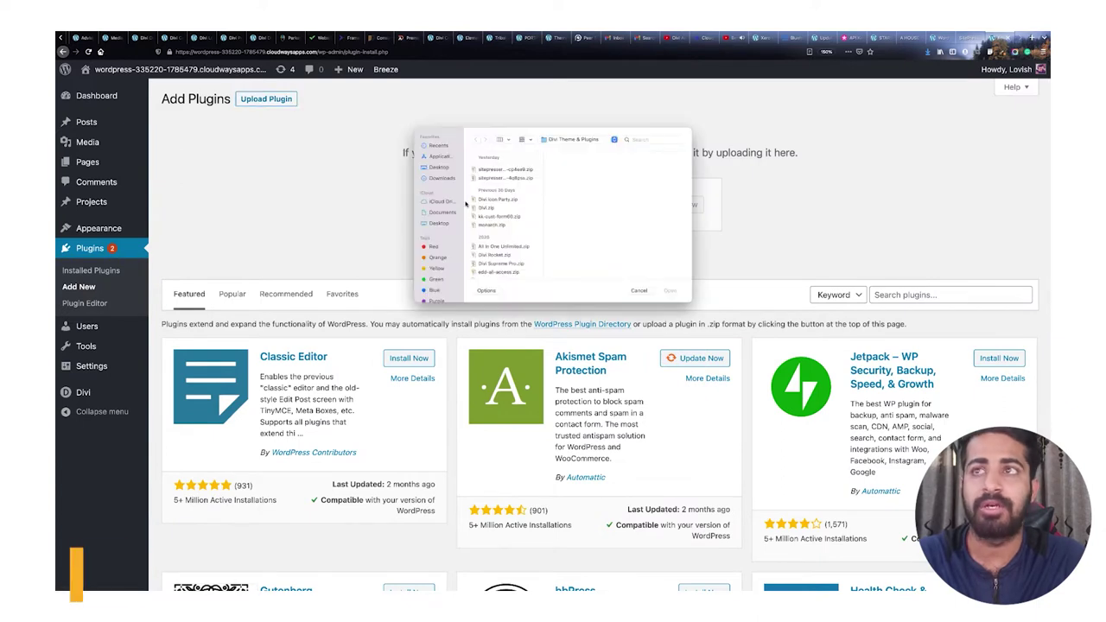
Install and activate the plugin from divi-travel-agency-child-theme-plugin-installer.zip, stored in the Travel Agency folder under Downloads, Divi Awesome, Child Theme.
scroll(517, 208, "down", 2)
left_click(441, 178)
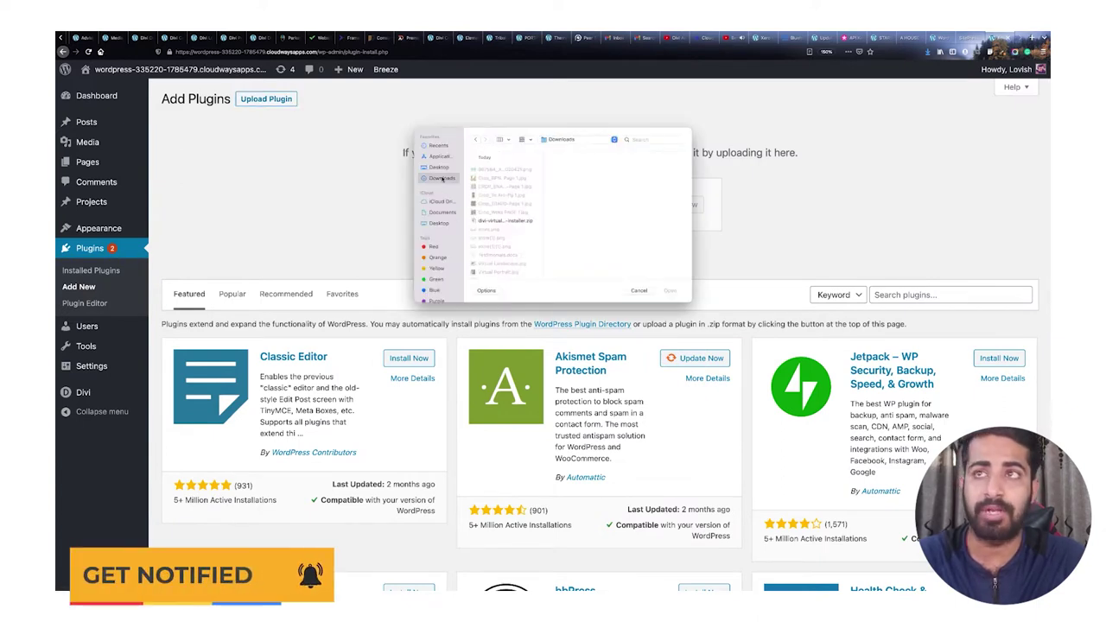
scroll(502, 226, "down", 5)
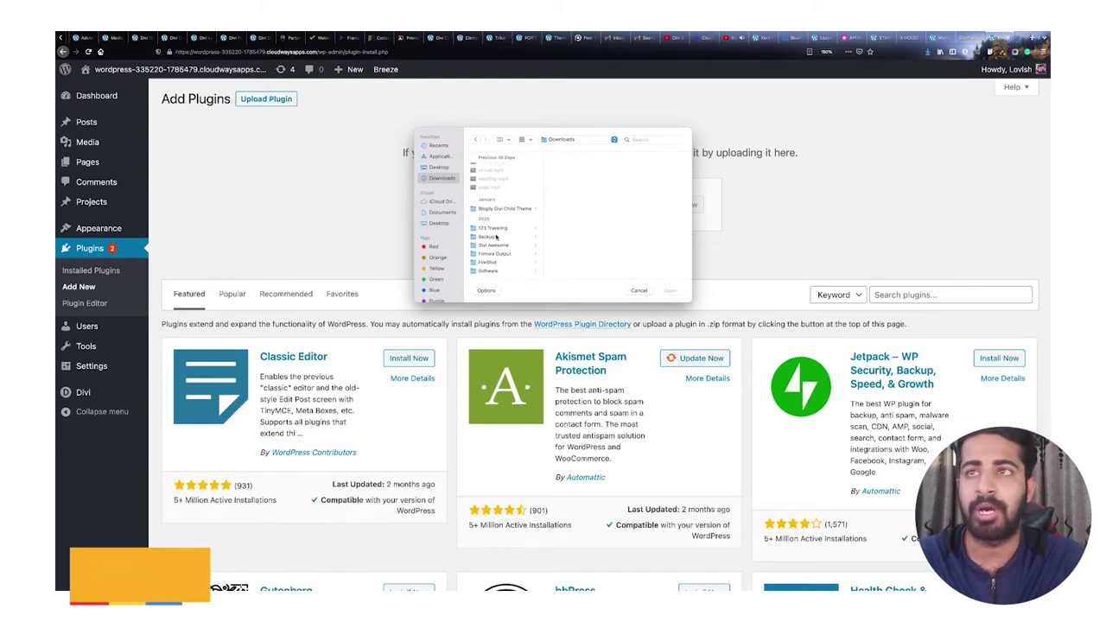
left_click(508, 245)
left_click(570, 178)
left_click(640, 178)
left_click(652, 178)
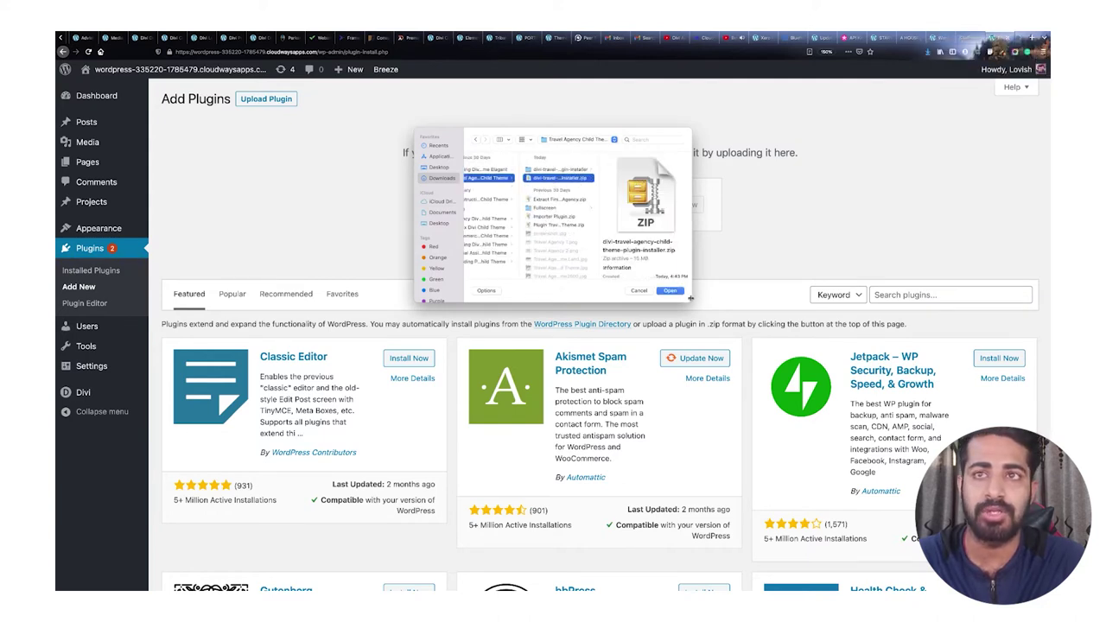
left_click_drag(692, 301, 972, 260)
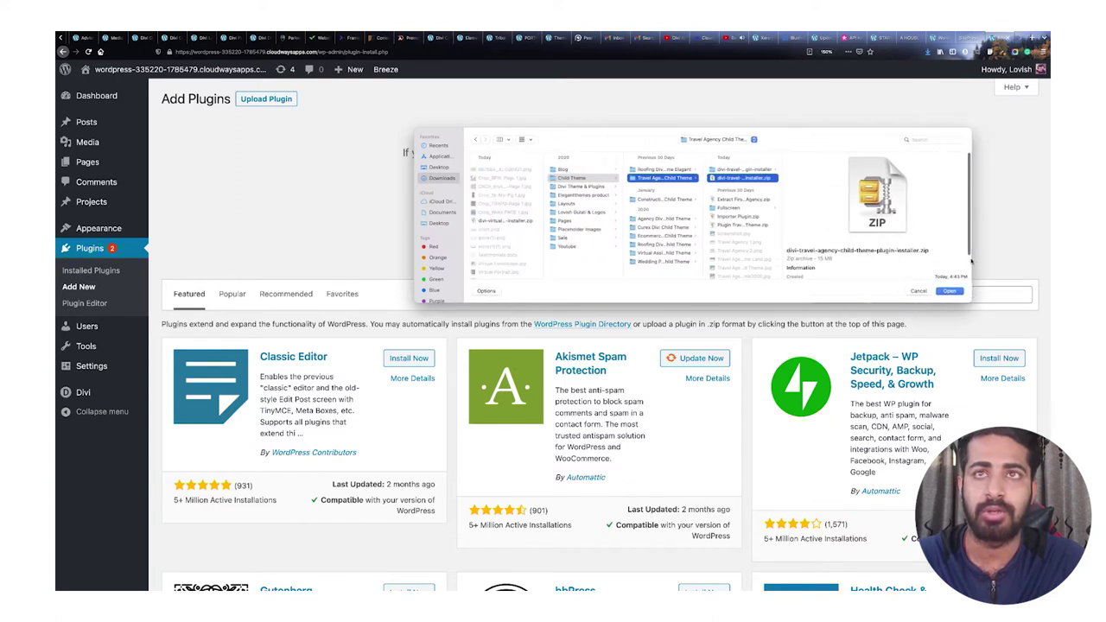
left_click_drag(782, 200, 860, 200)
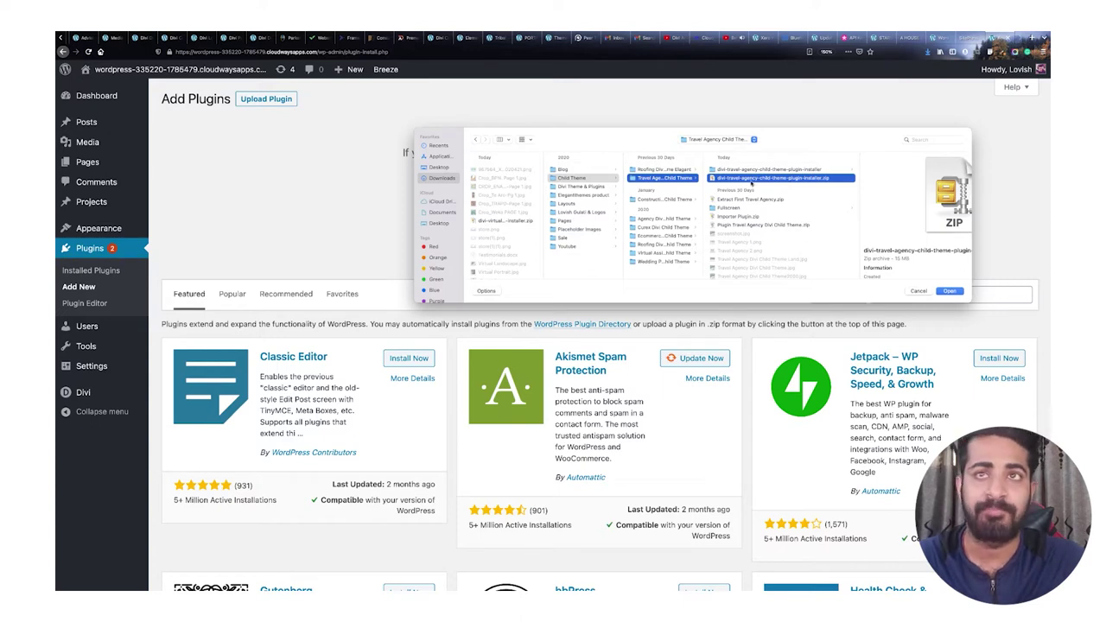
left_click(952, 292)
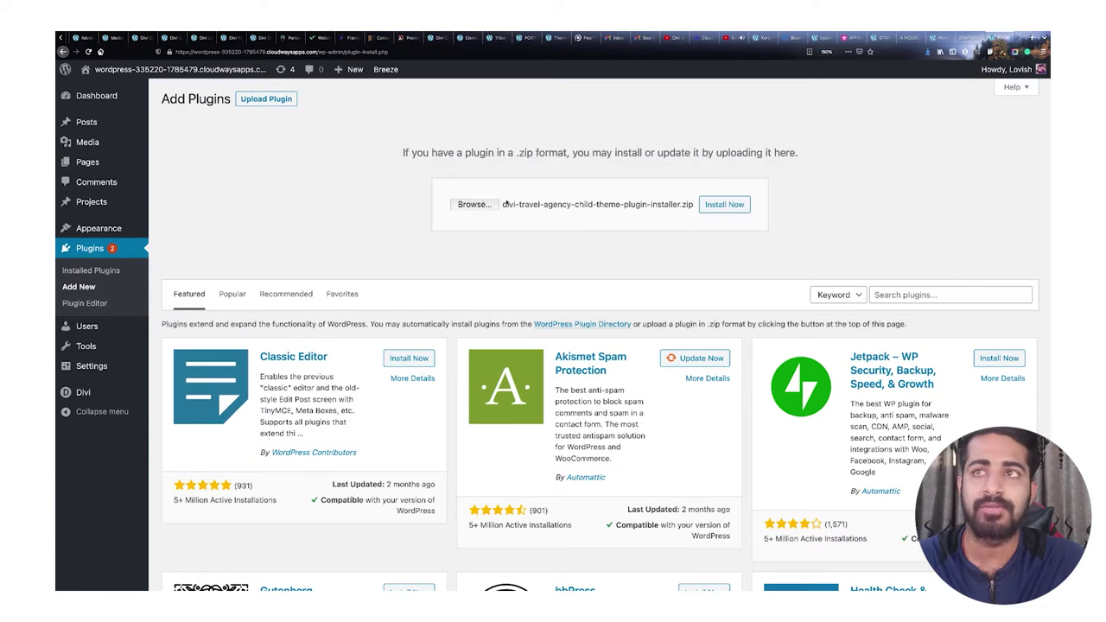
left_click(738, 204)
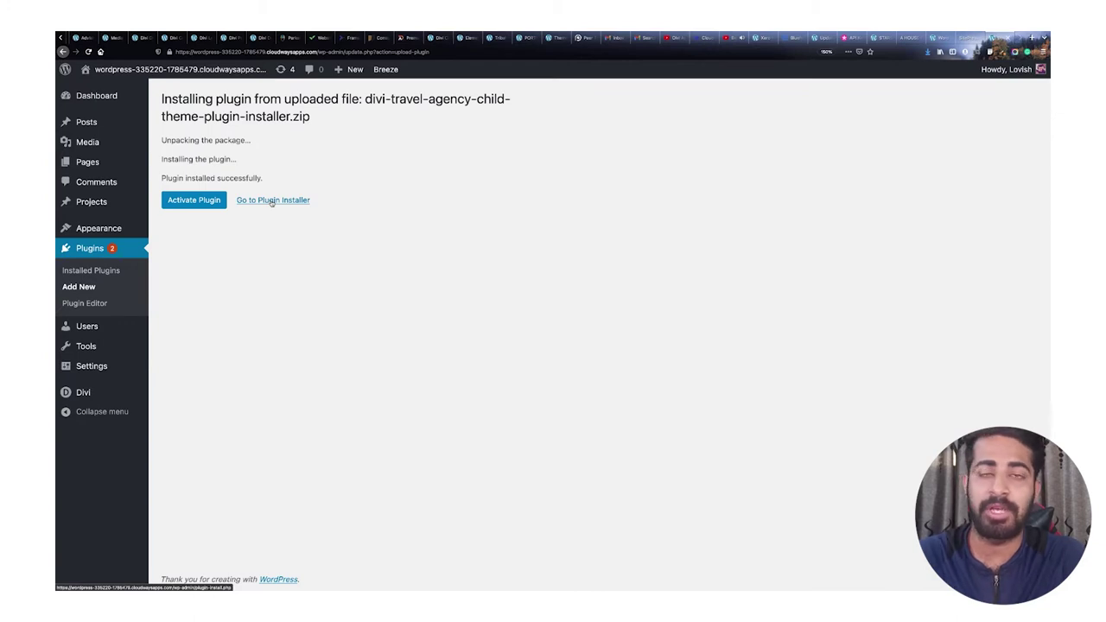
left_click(189, 204)
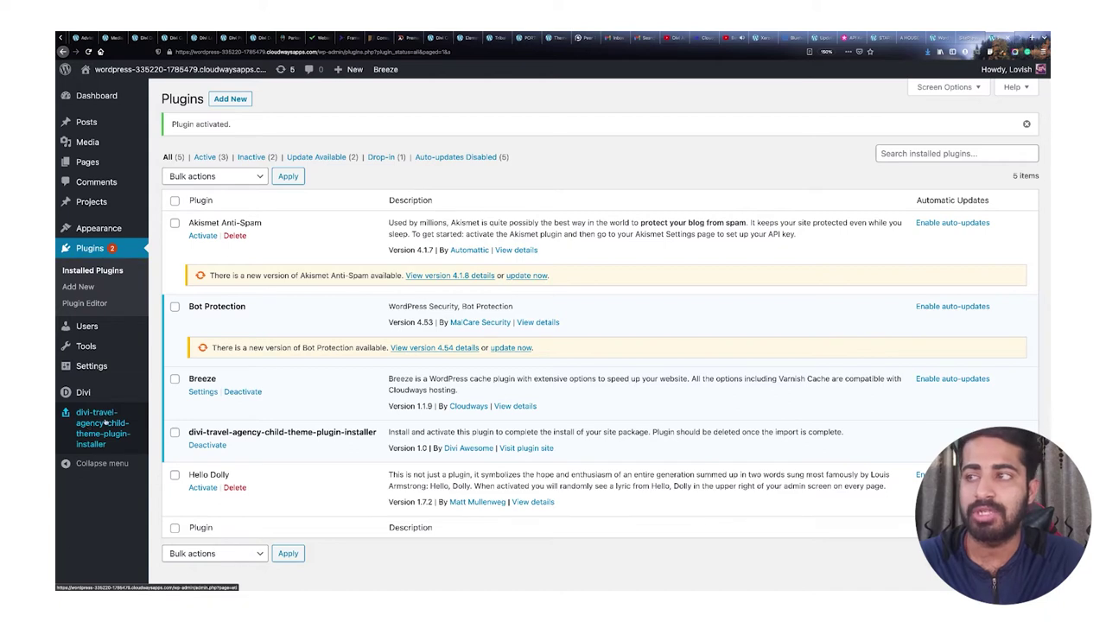
Review the import options of divi-travel-agency-child-theme-plugin-installer and begin the site import with all of them enabled.
left_click(103, 422)
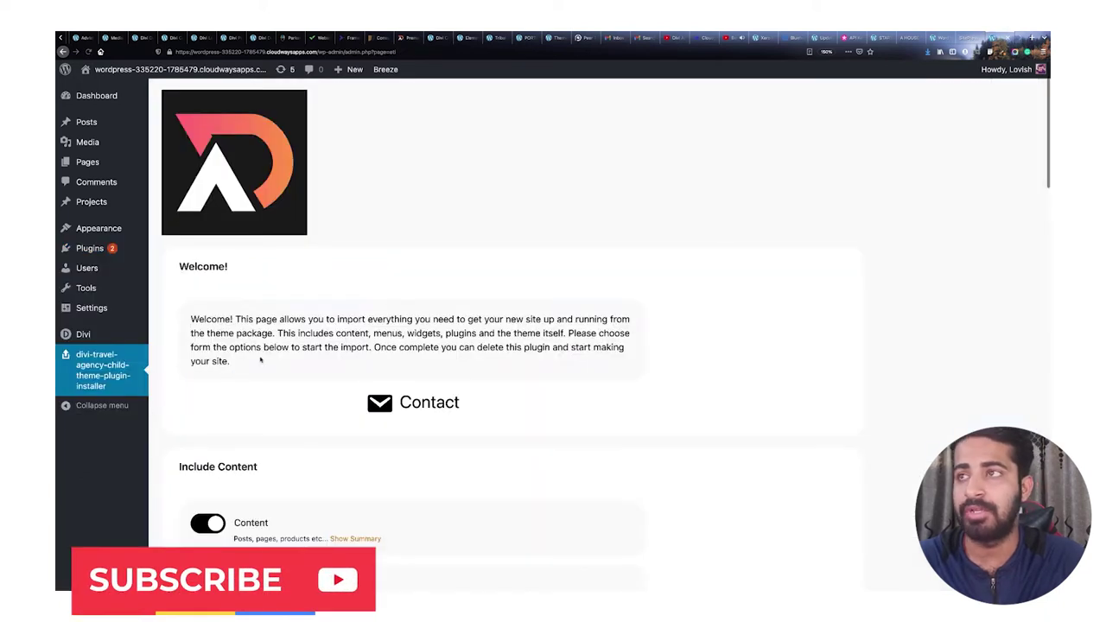
scroll(254, 167, "down", 1)
scroll(254, 167, "down", 2)
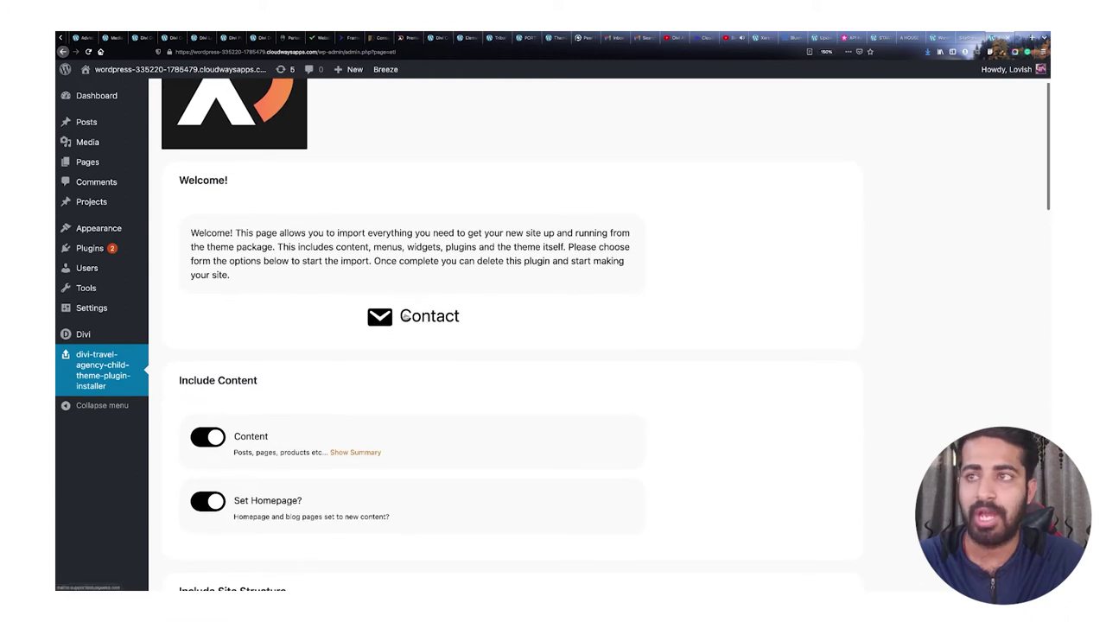
scroll(405, 316, "down", 2)
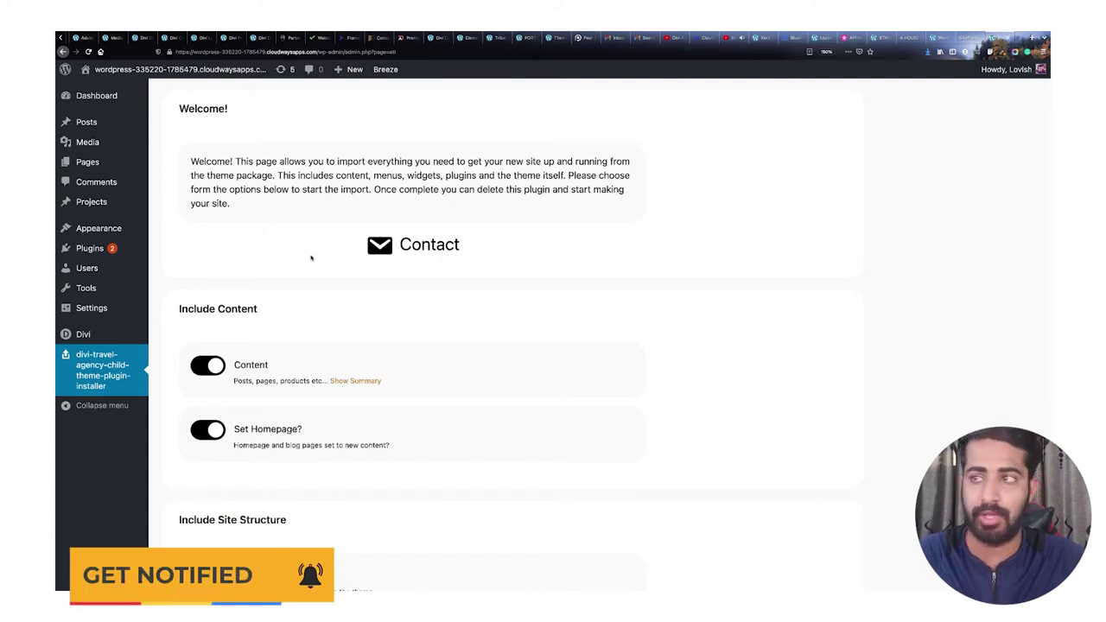
scroll(311, 252, "down", 3)
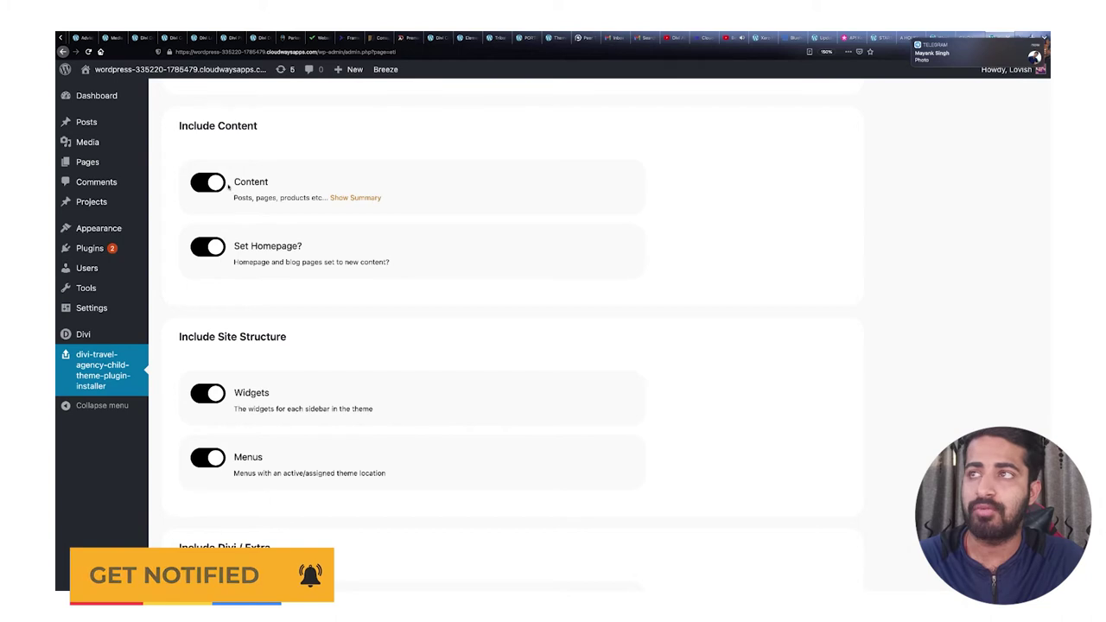
scroll(216, 199, "down", 2)
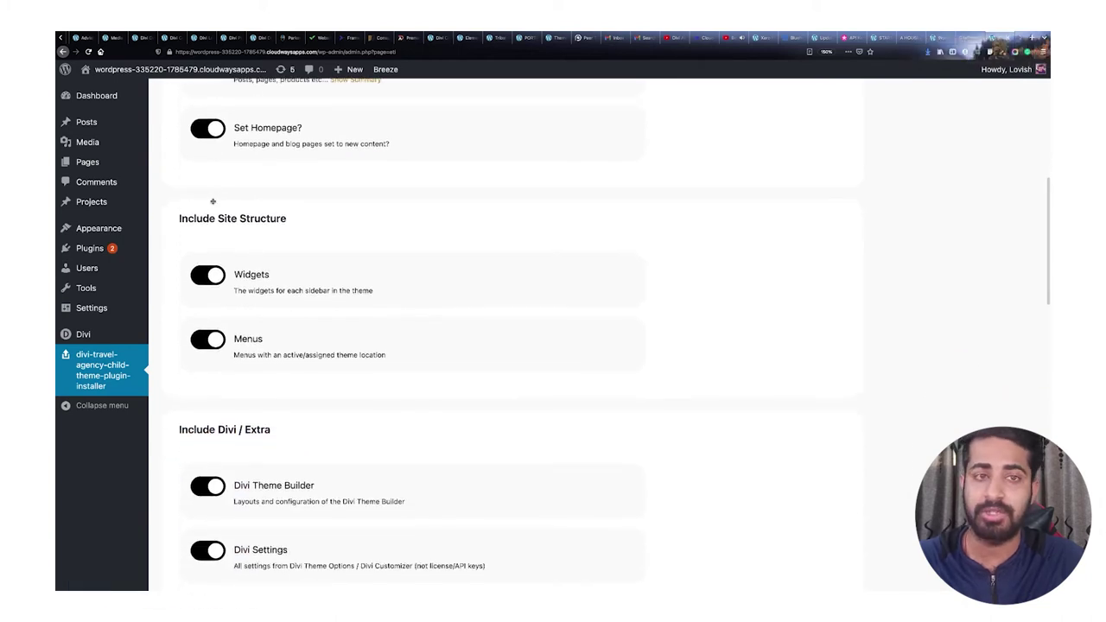
scroll(213, 200, "down", 2)
scroll(214, 203, "down", 7)
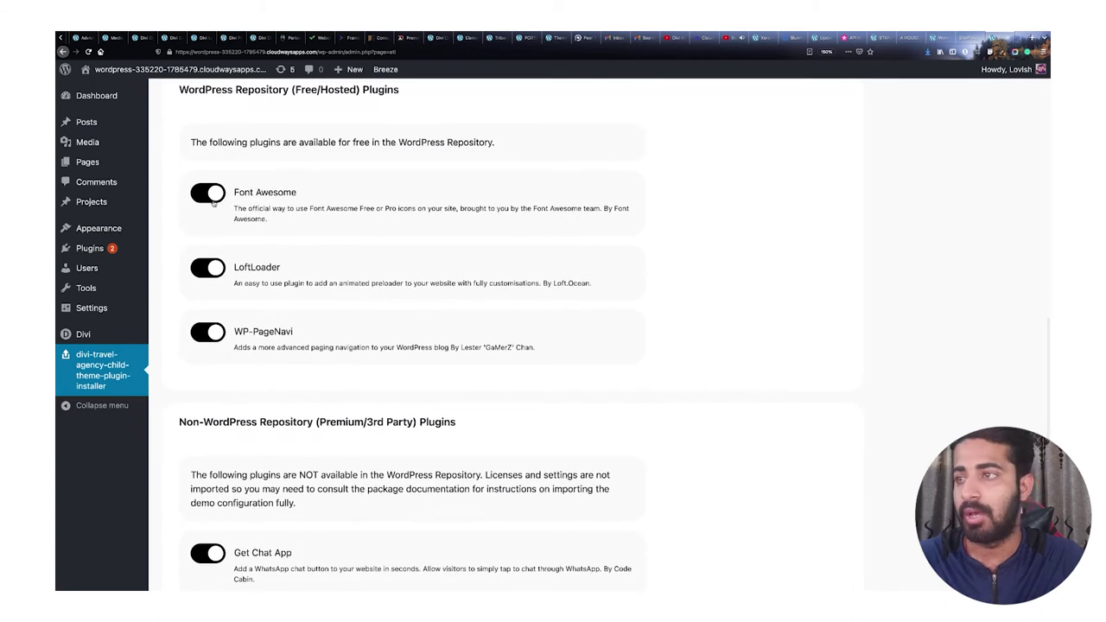
scroll(214, 201, "down", 8)
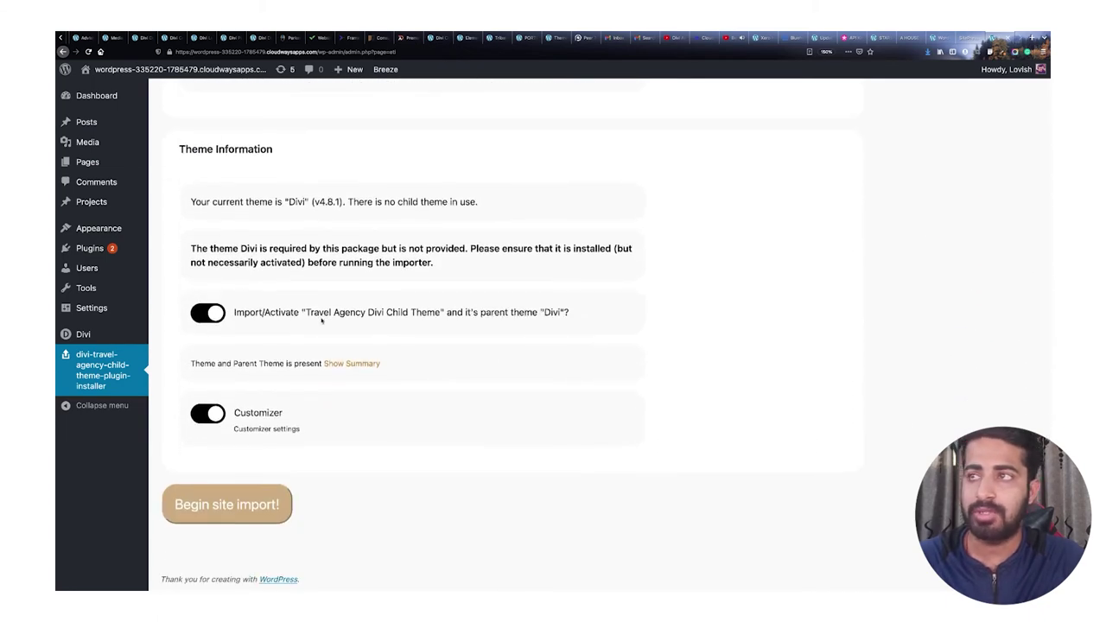
left_click(222, 504)
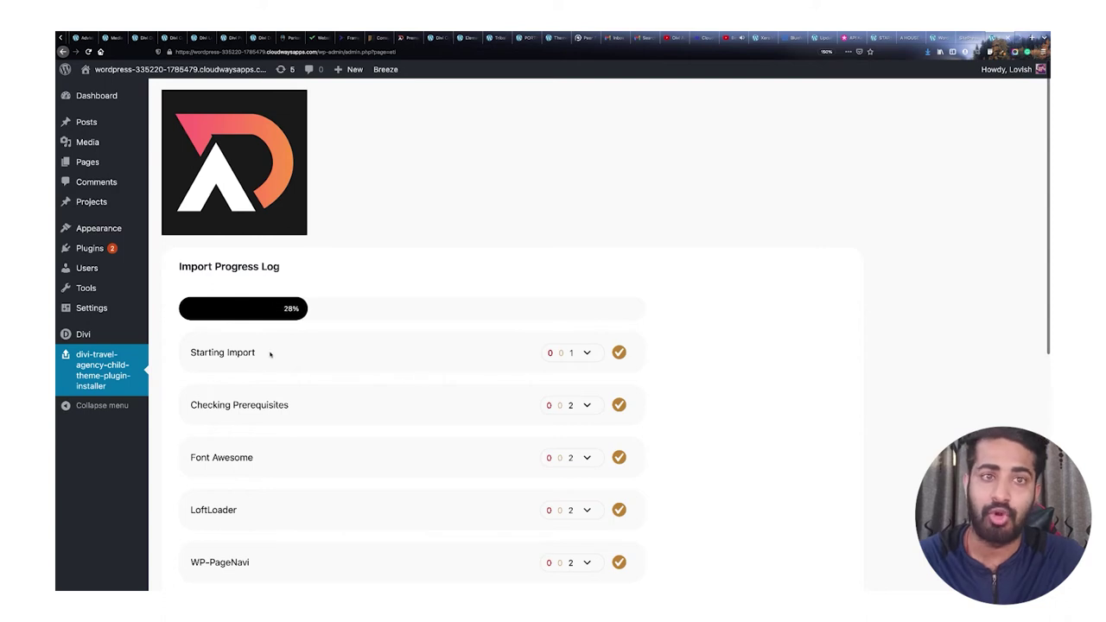
Check the import progress log, from the overall progress bar through the plugin, theme and media item entries.
scroll(320, 328, "down", 2)
scroll(320, 329, "down", 5)
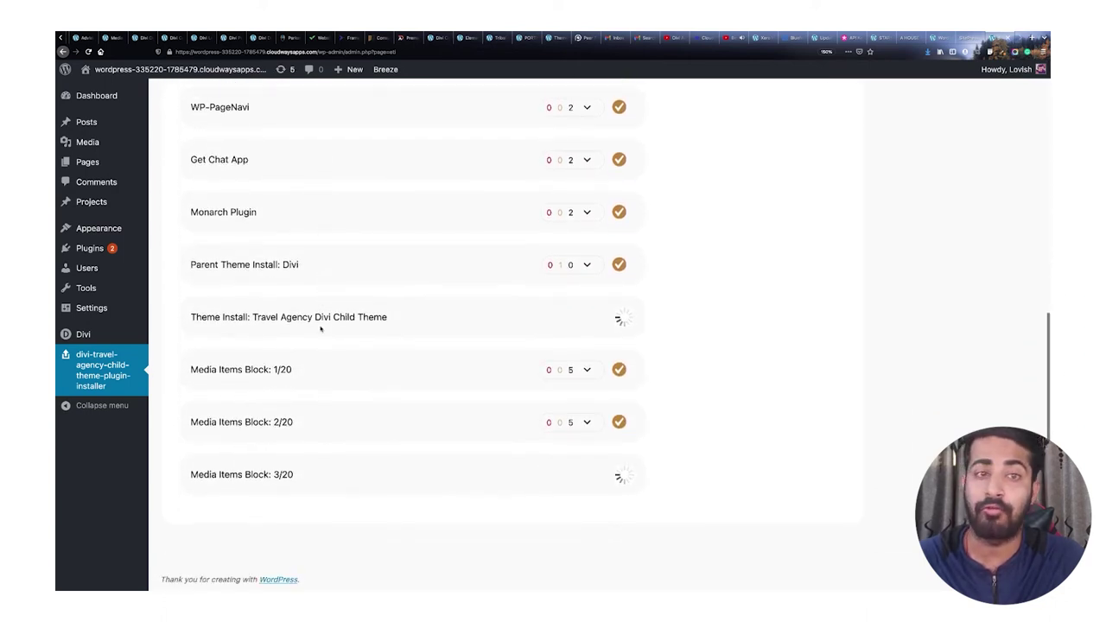
scroll(319, 328, "up", 6)
scroll(320, 328, "up", 1)
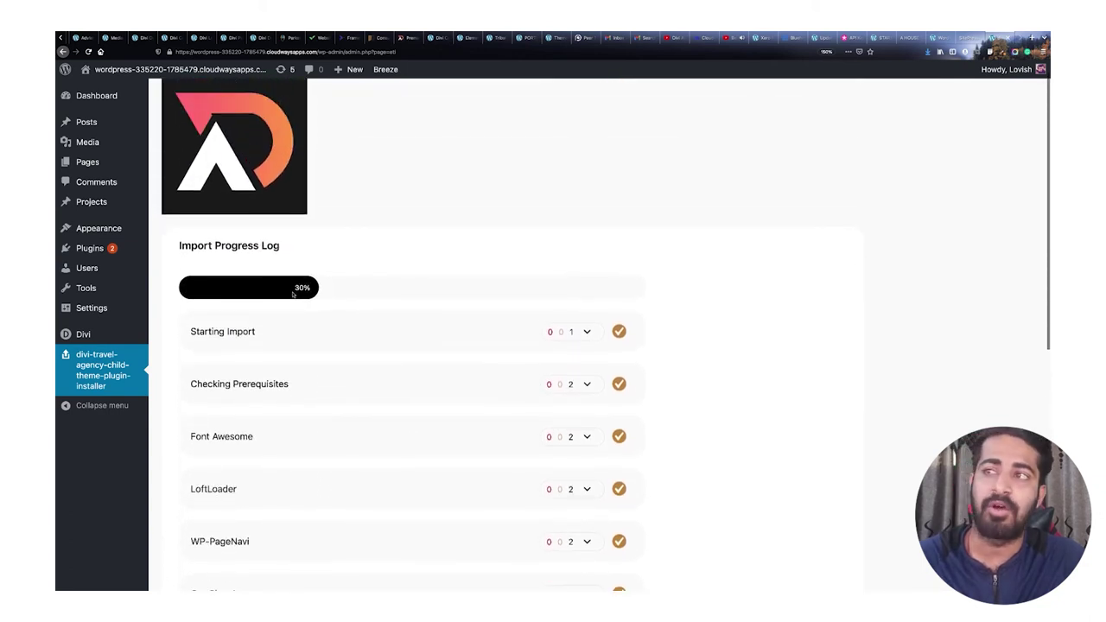
scroll(338, 302, "down", 7)
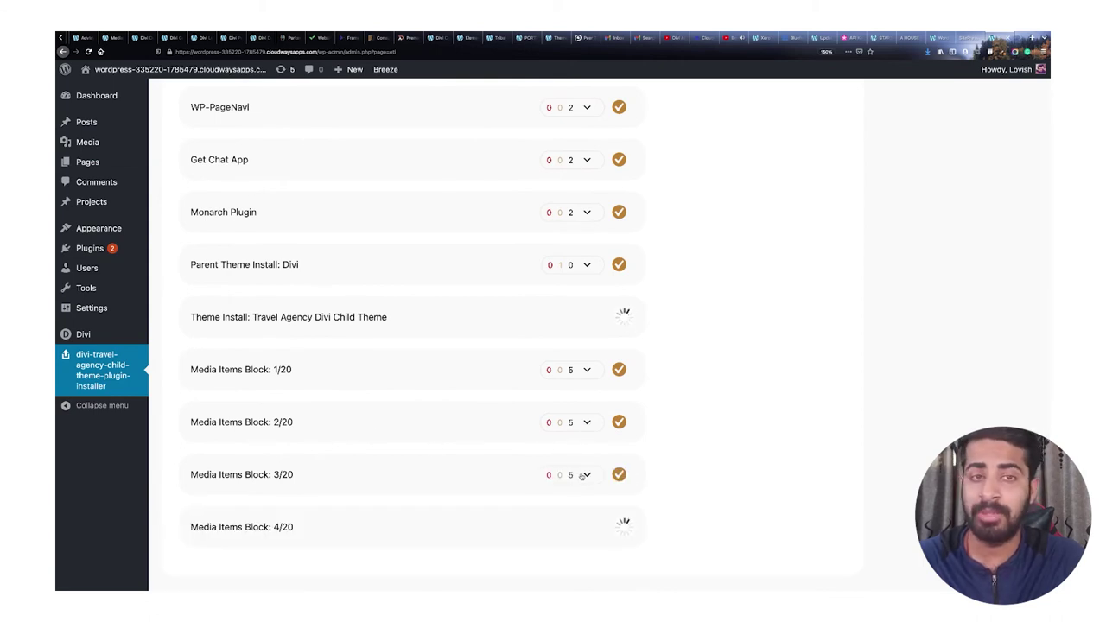
scroll(321, 457, "down", 1)
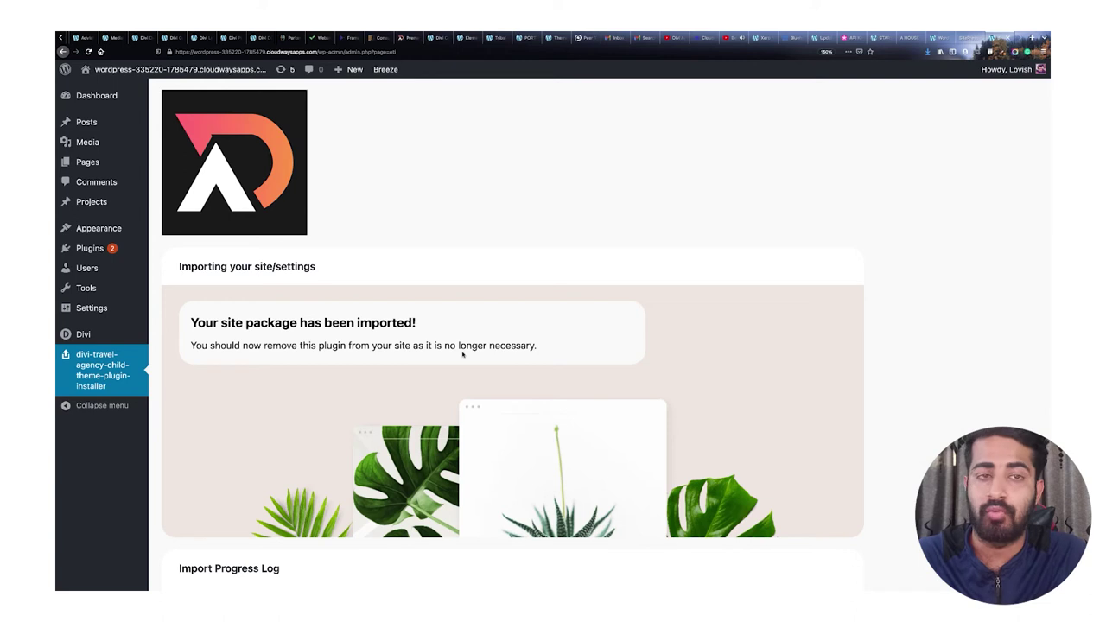
Visit the imported site and examine its home page from the hero section down to the footer.
mouse_move(110, 91)
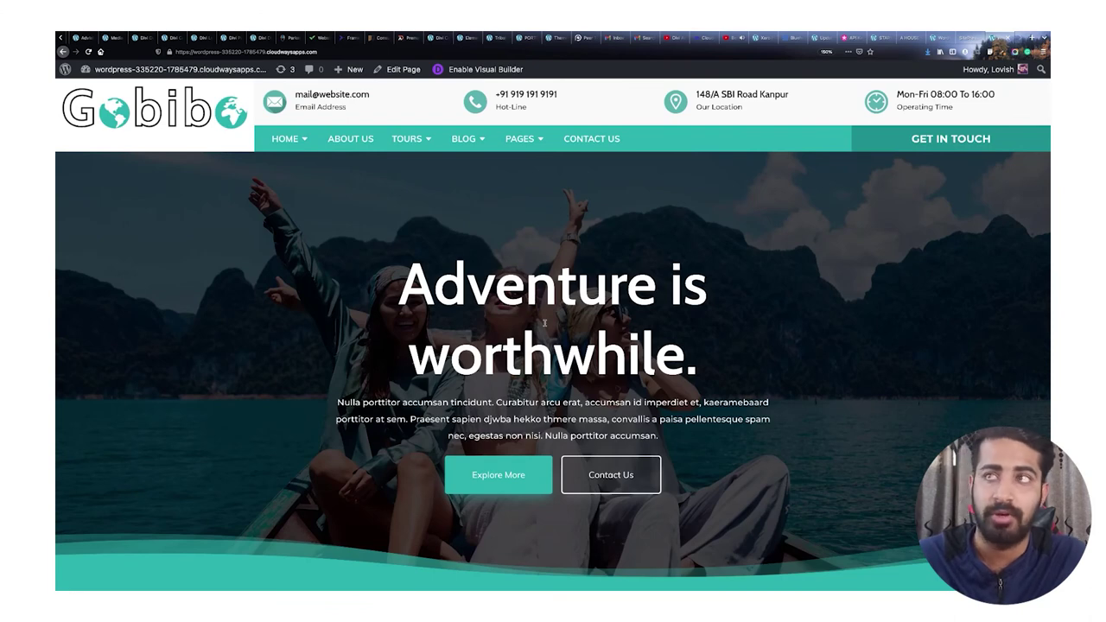
scroll(491, 320, "down", 2)
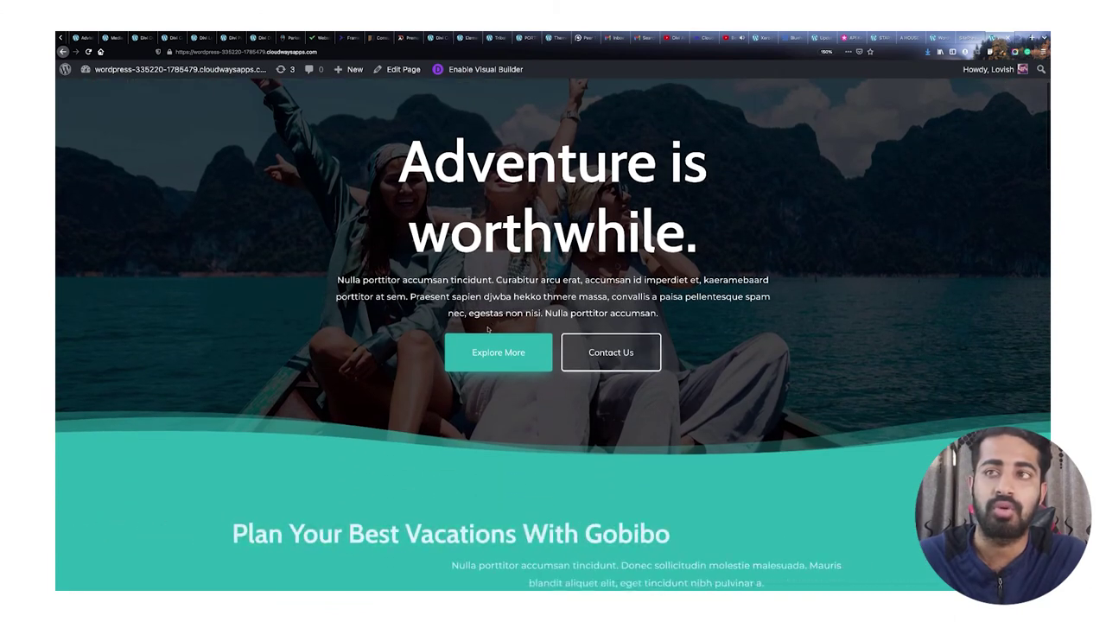
scroll(477, 308, "down", 2)
scroll(477, 308, "down", 3)
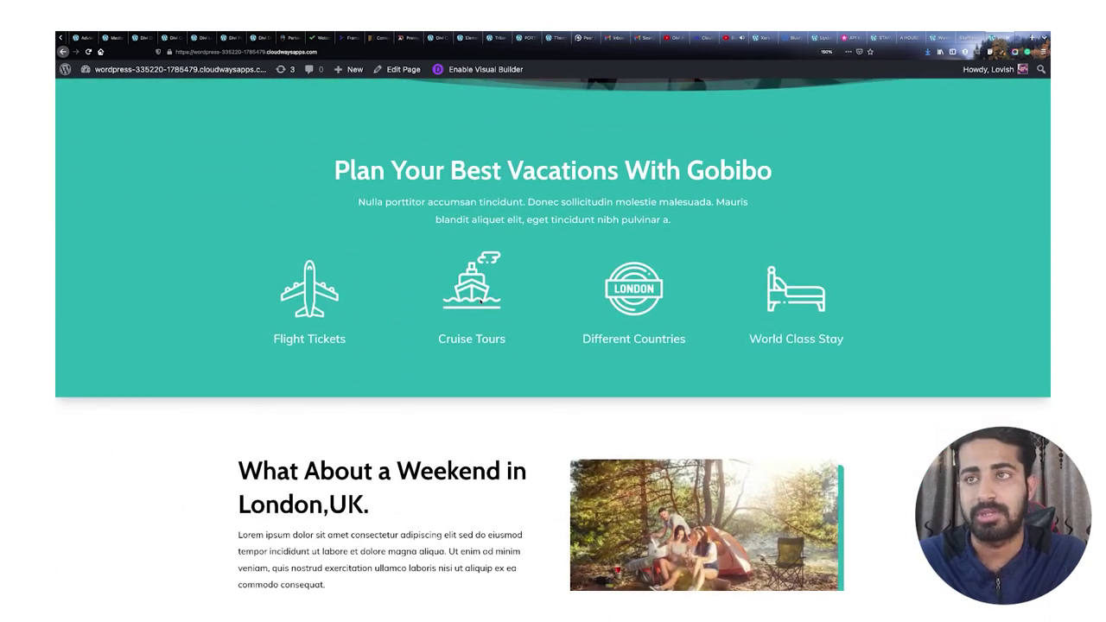
scroll(480, 300, "down", 5)
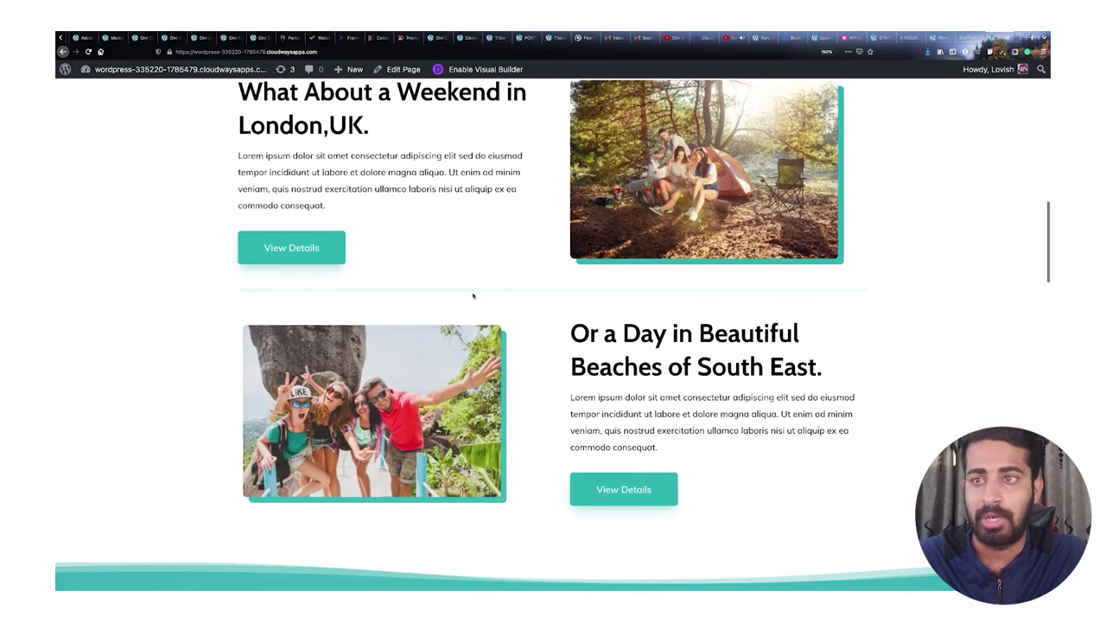
scroll(473, 296, "down", 6)
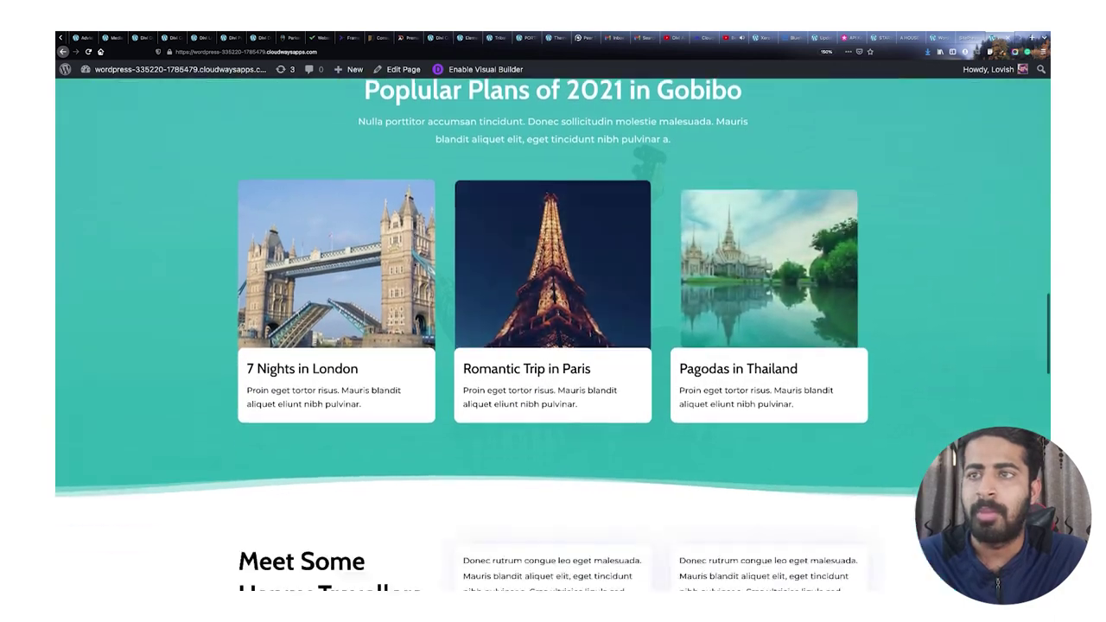
scroll(415, 261, "down", 1)
scroll(415, 262, "down", 4)
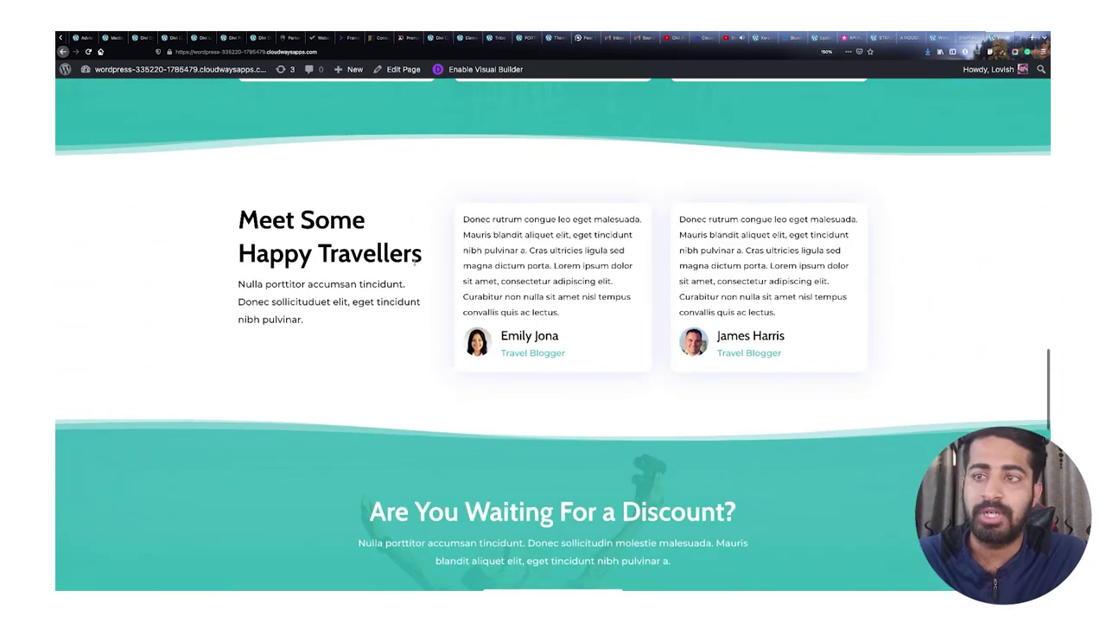
scroll(415, 261, "down", 6)
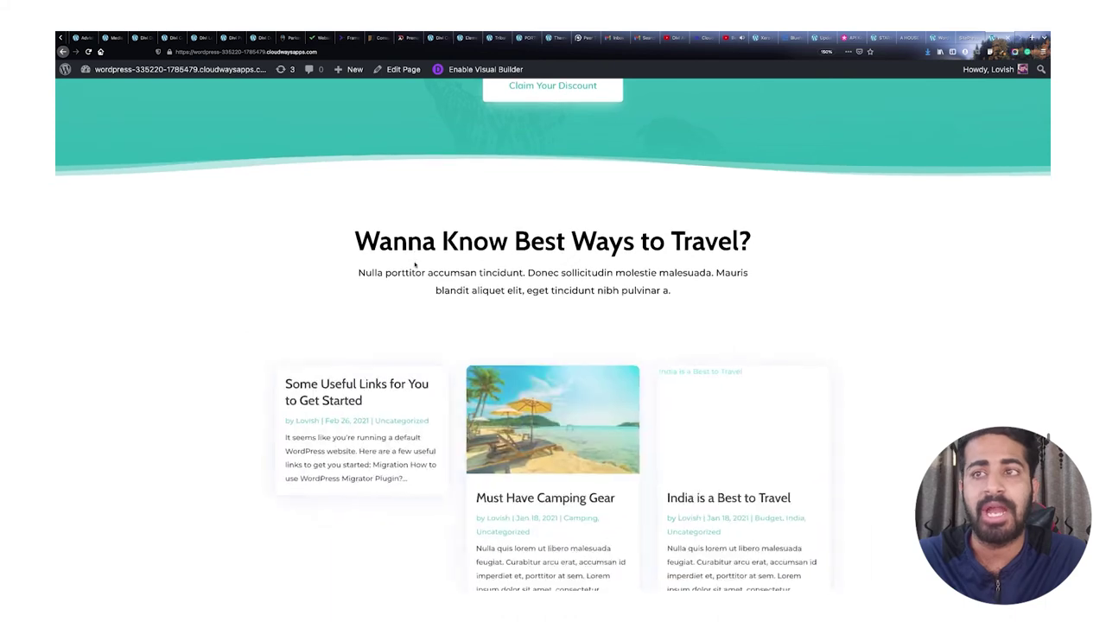
scroll(415, 266, "down", 4)
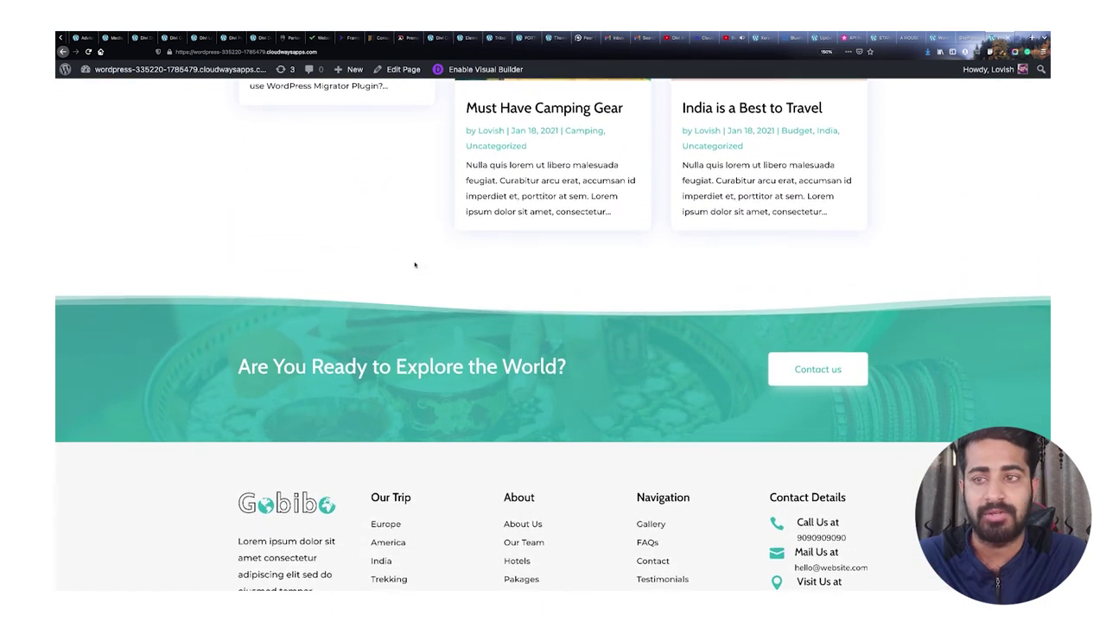
Open the imported site's Contact Us page and look through its office details and message form.
scroll(415, 264, "down", 2)
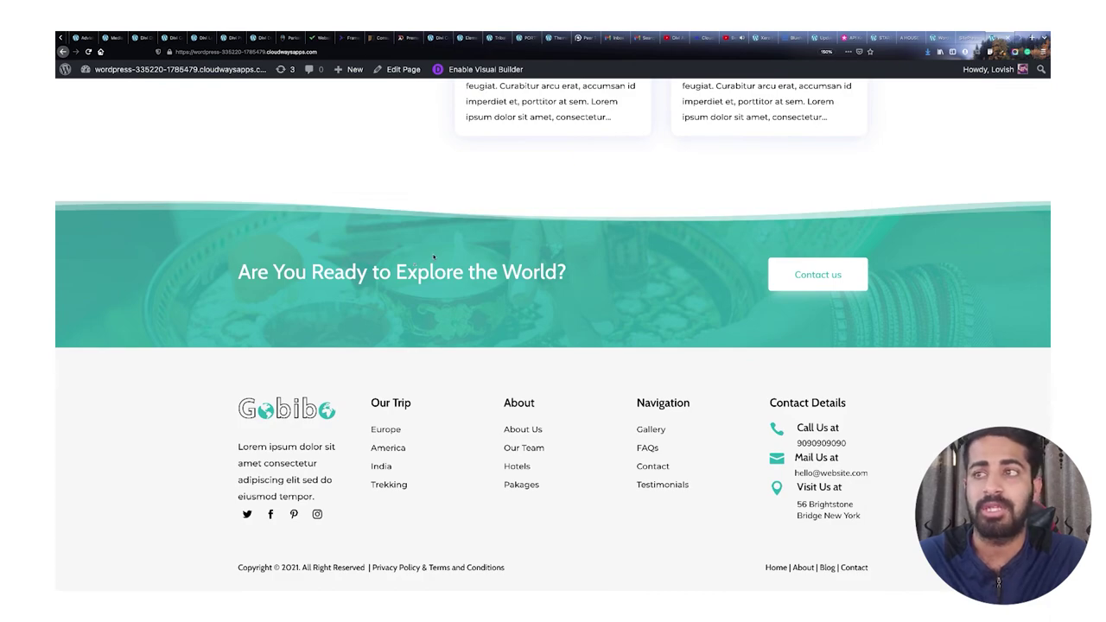
scroll(434, 257, "up", 10)
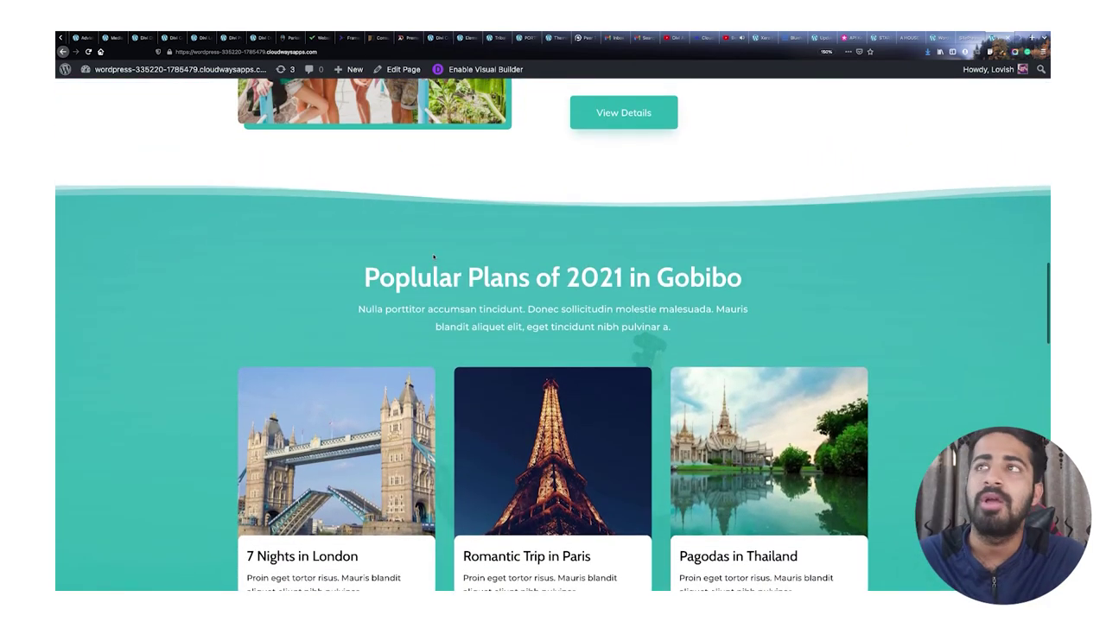
scroll(433, 257, "up", 15)
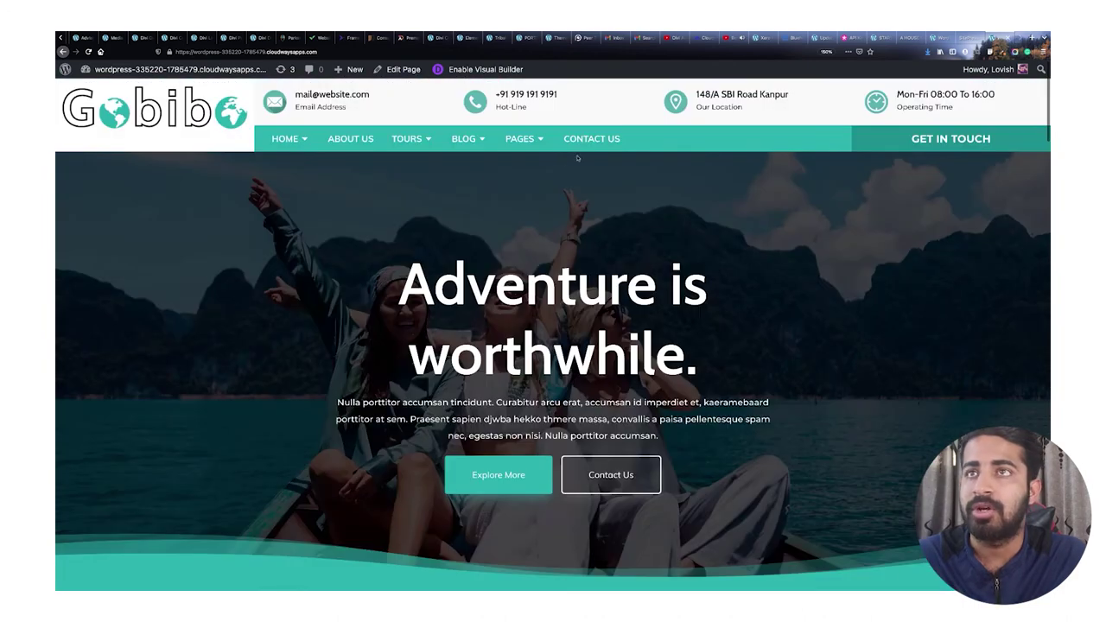
left_click(593, 139)
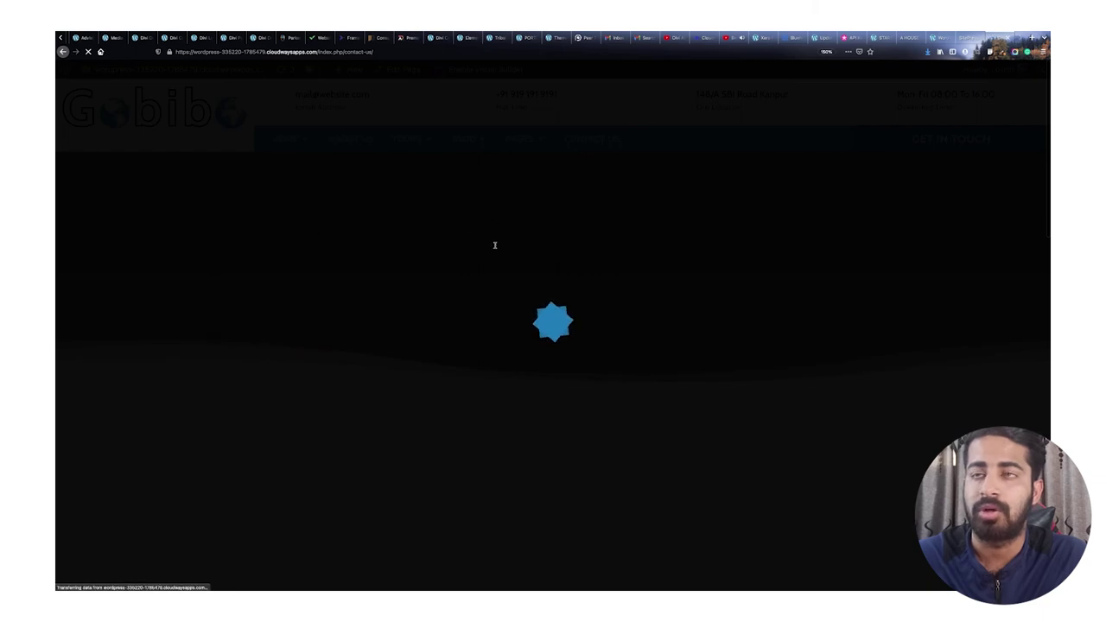
scroll(494, 246, "down", 10)
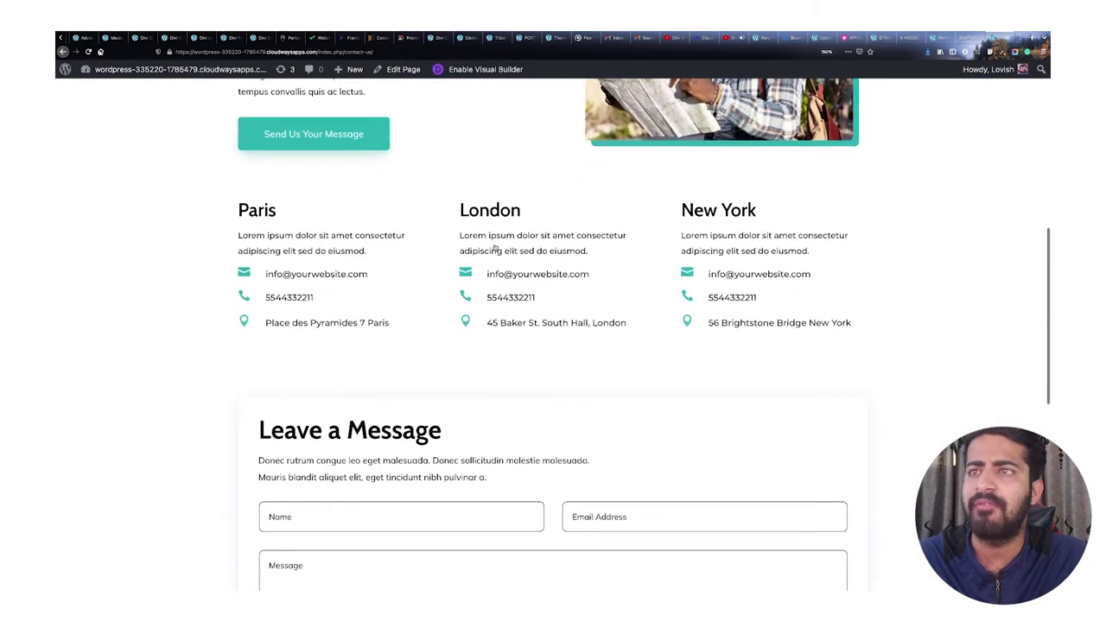
scroll(494, 245, "up", 15)
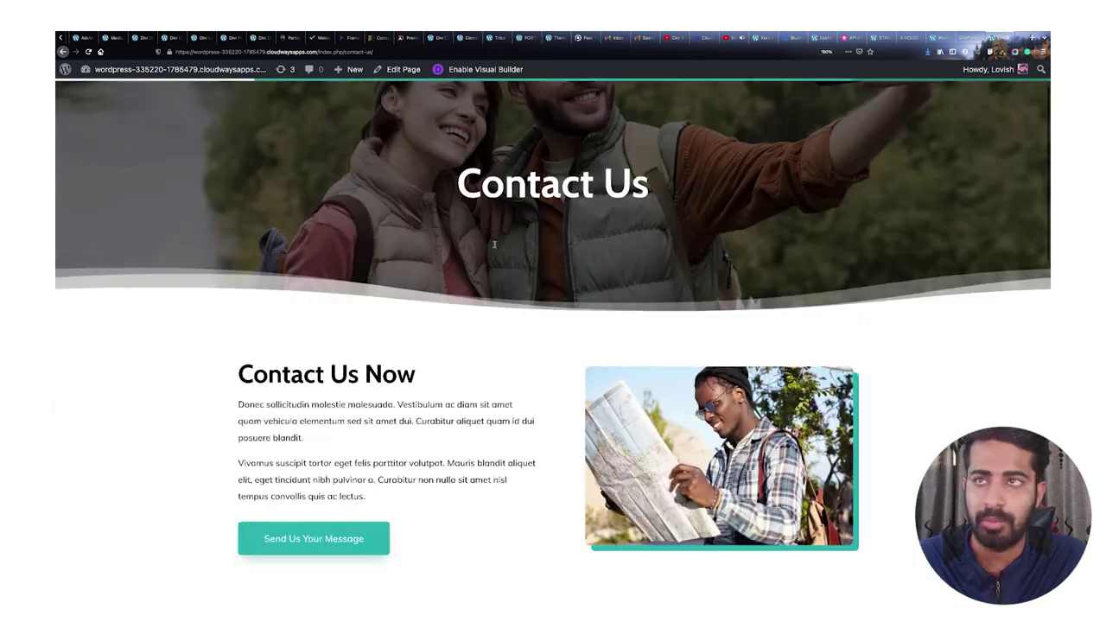
Visit the Blog Grid page and open the Must Have Camping Gear post from it.
mouse_move(469, 143)
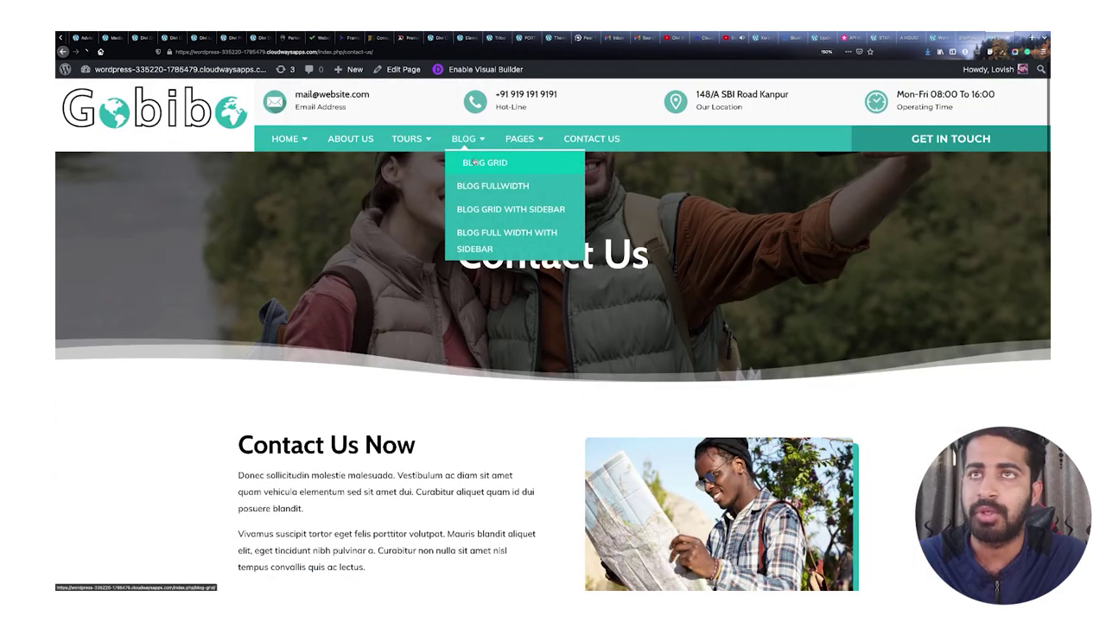
left_click(475, 163)
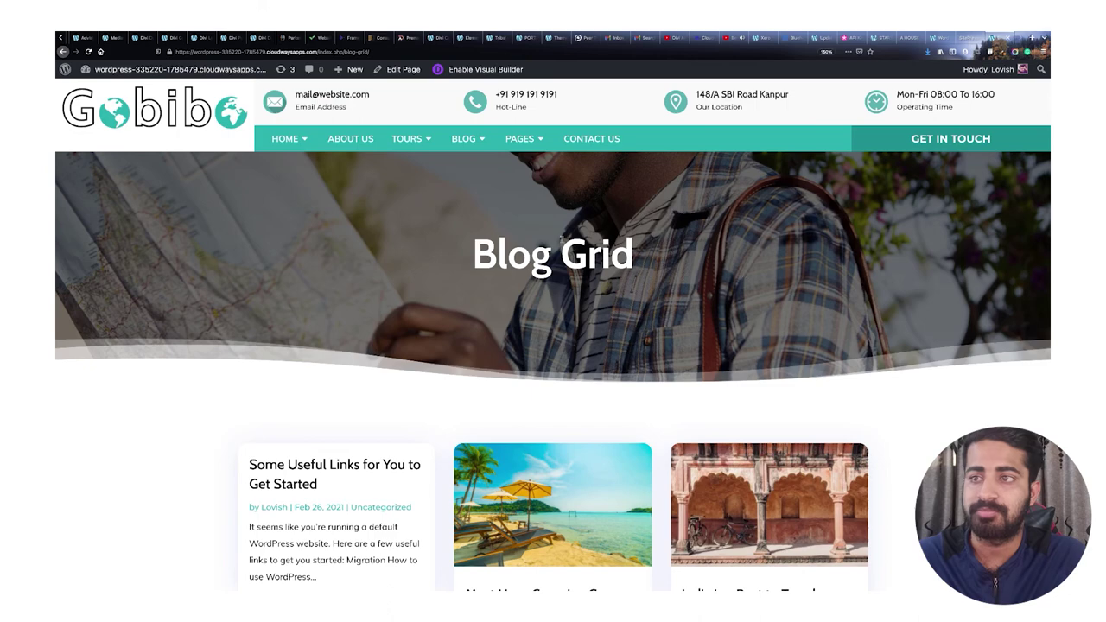
scroll(553, 248, "down", 5)
left_click(554, 249)
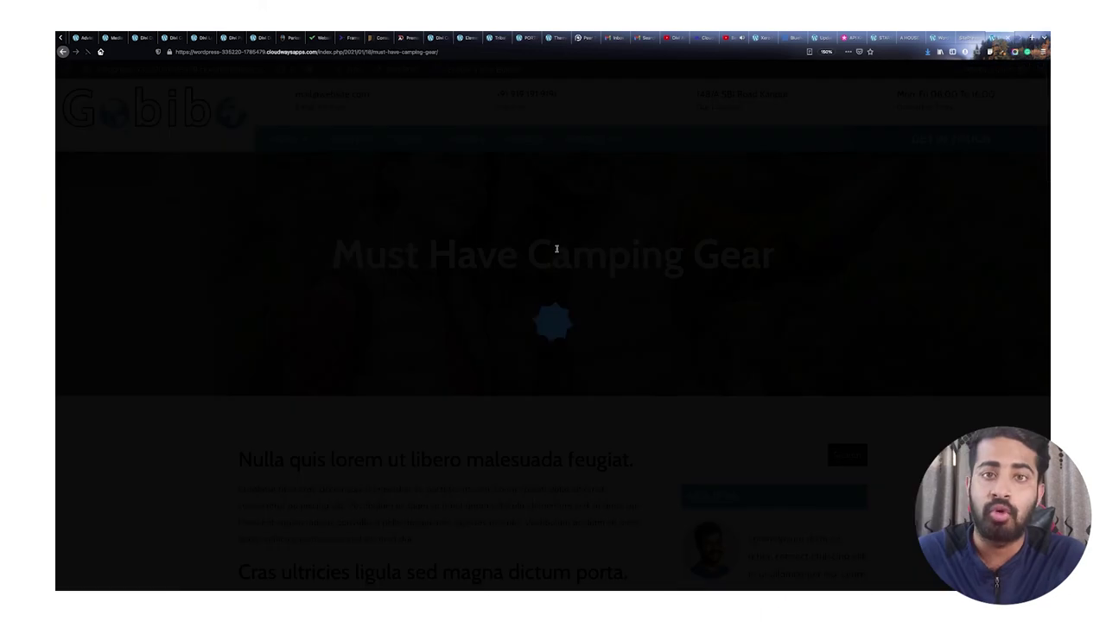